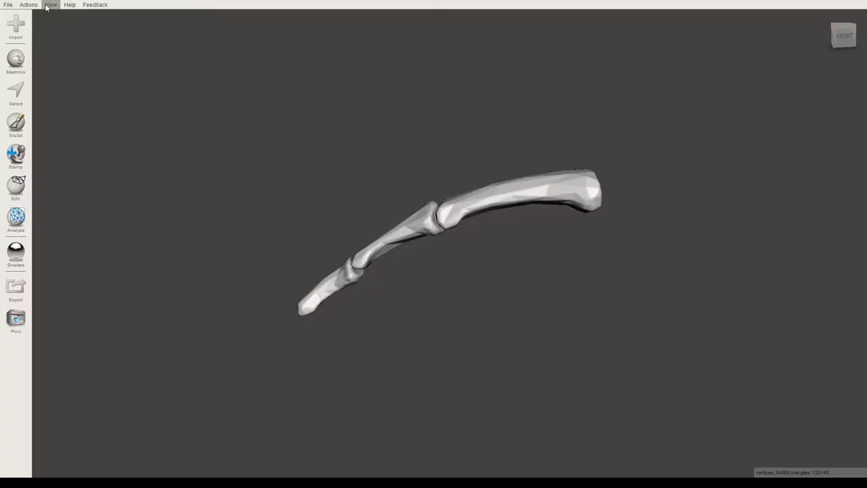
Show the Object Browser listing Index_Finger.stl and bring up the Edit operations flyout.
click(77, 68)
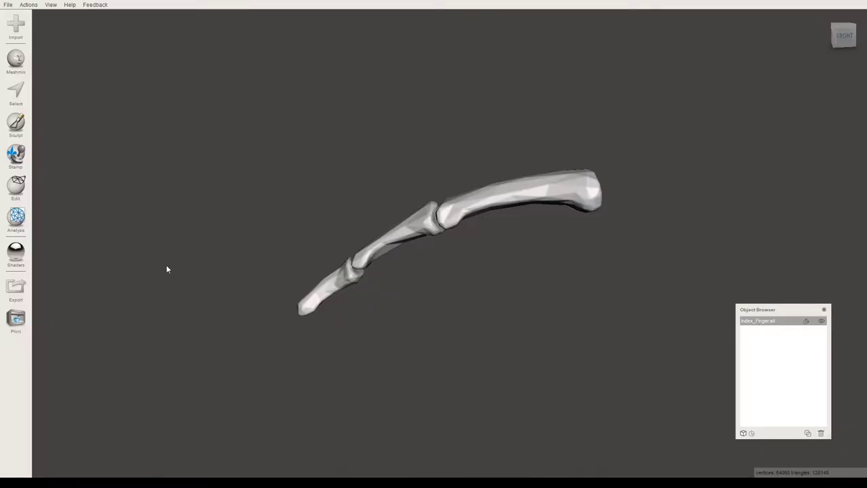
click(18, 189)
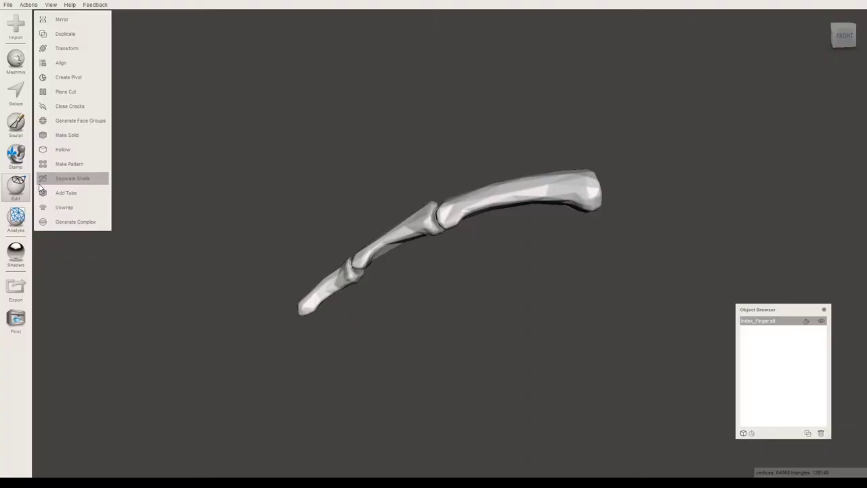
Start a Plane Cut on the finger bone and orbit and zoom to see it.
click(71, 92)
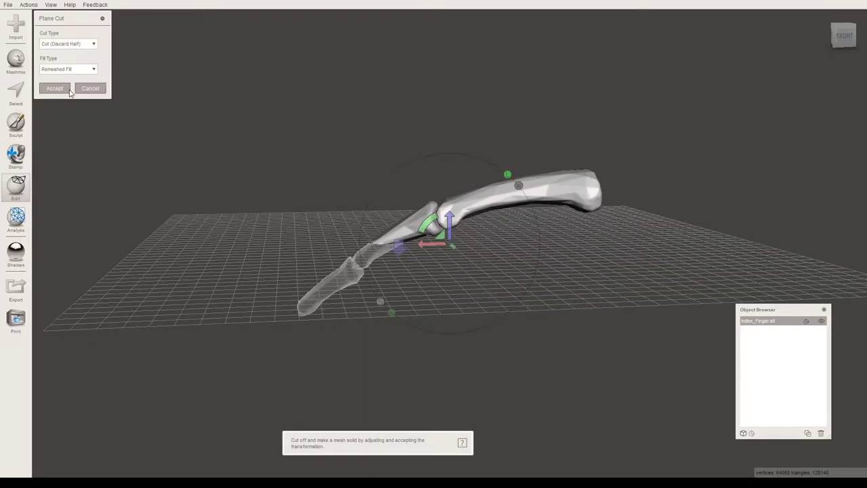
right_drag(267, 111, 256, 161)
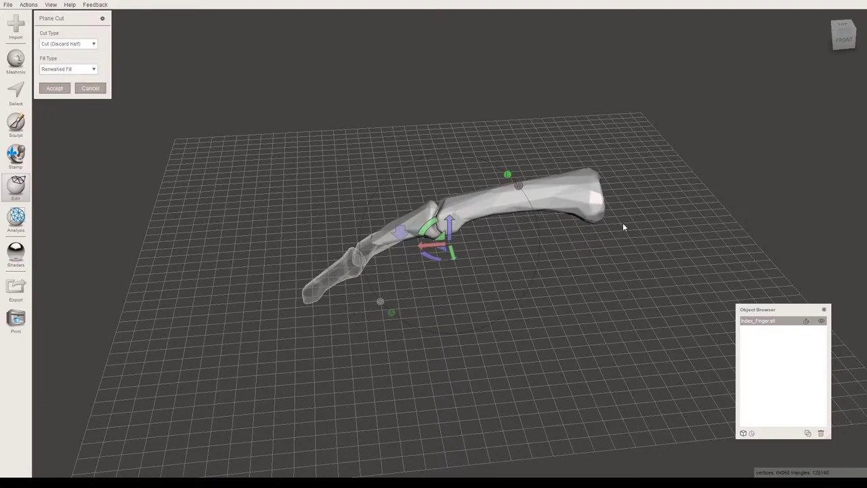
right_drag(552, 361, 549, 323)
scroll(500, 258, up, 1)
scroll(500, 259, up, 1)
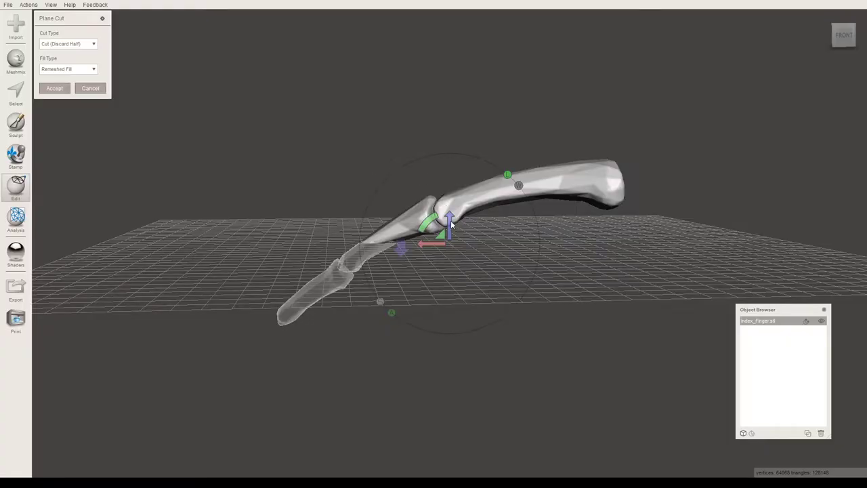
right_drag(451, 223, 392, 203)
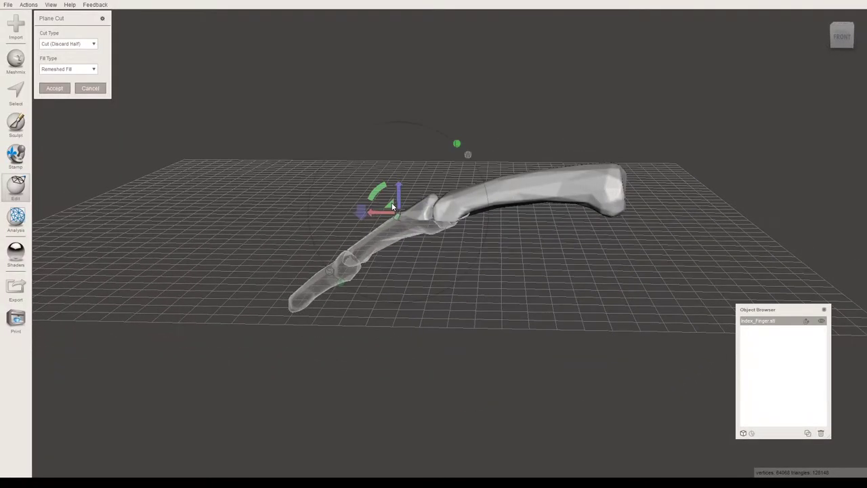
Move the cut plane down onto the middle bone and tilt it to about -20°.
drag(391, 203, 410, 237)
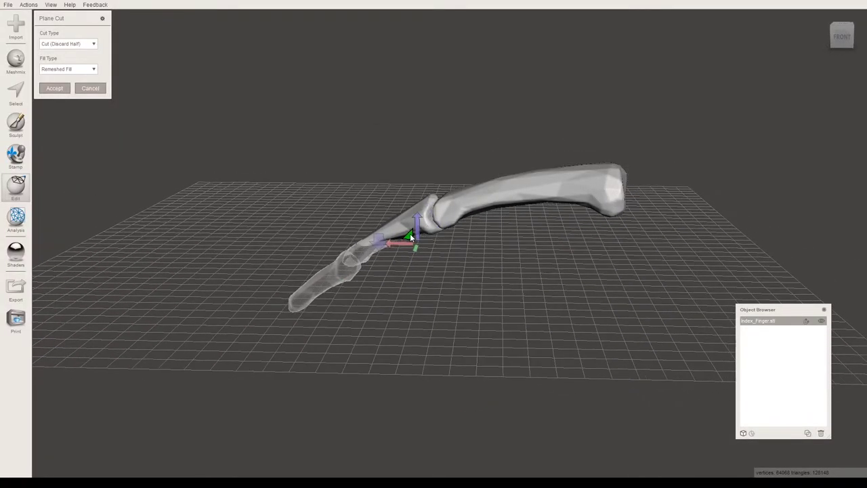
right_drag(439, 253, 427, 237)
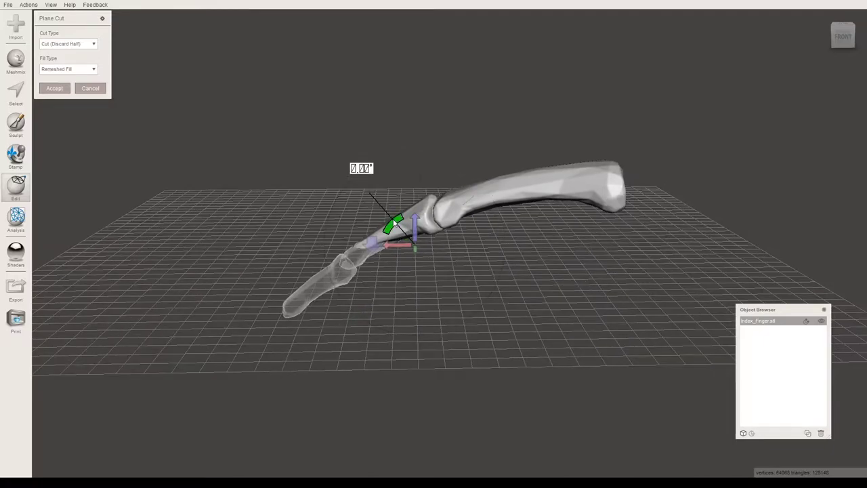
drag(394, 224, 424, 175)
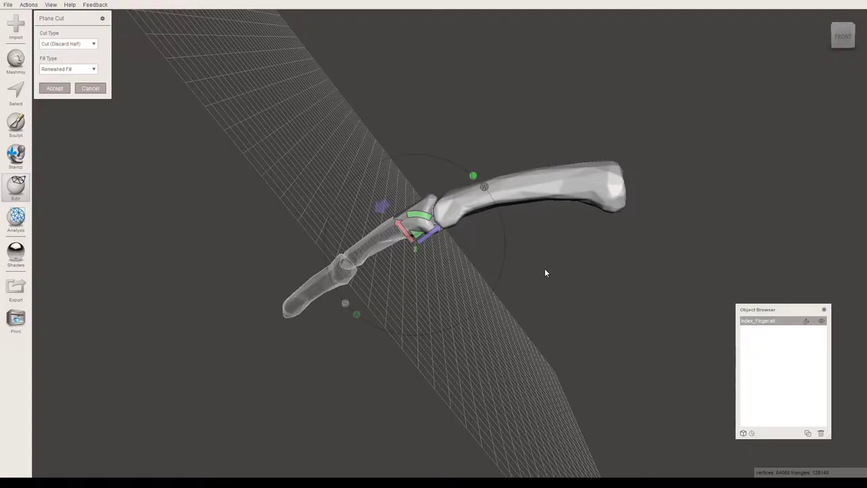
Orbit, zoom and pan to bring the cut plane into close view.
right_drag(545, 268, 470, 246)
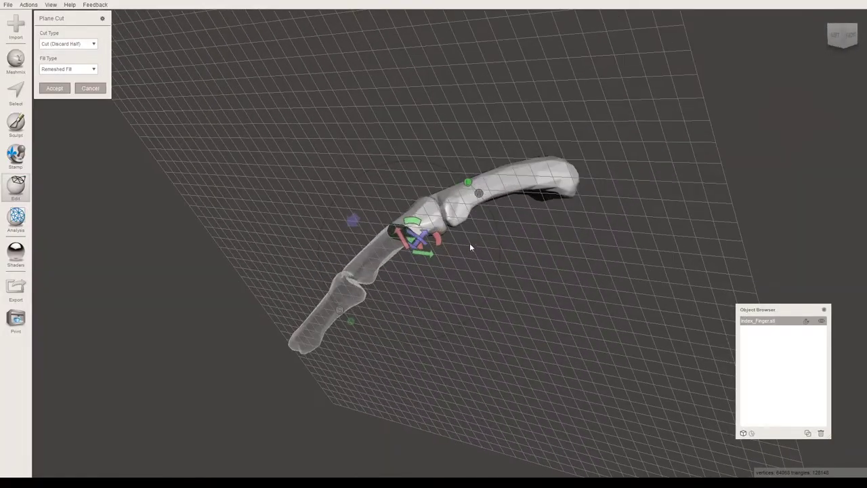
right_drag(344, 332, 462, 311)
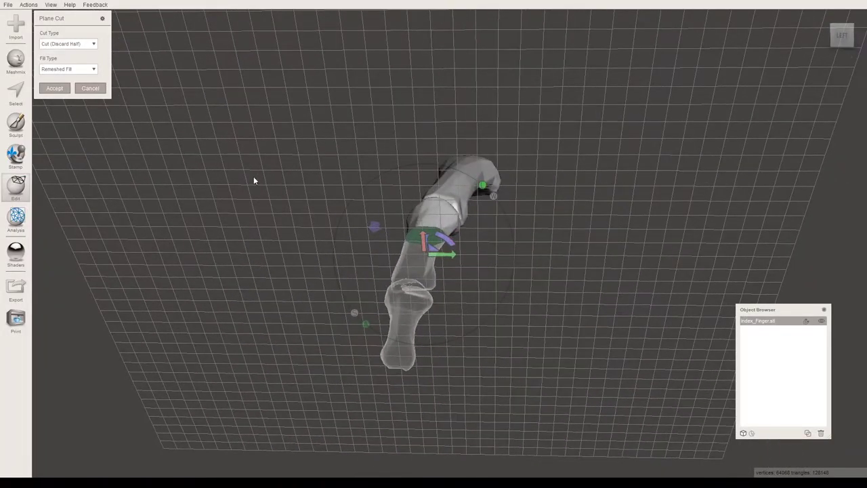
right_drag(254, 180, 460, 164)
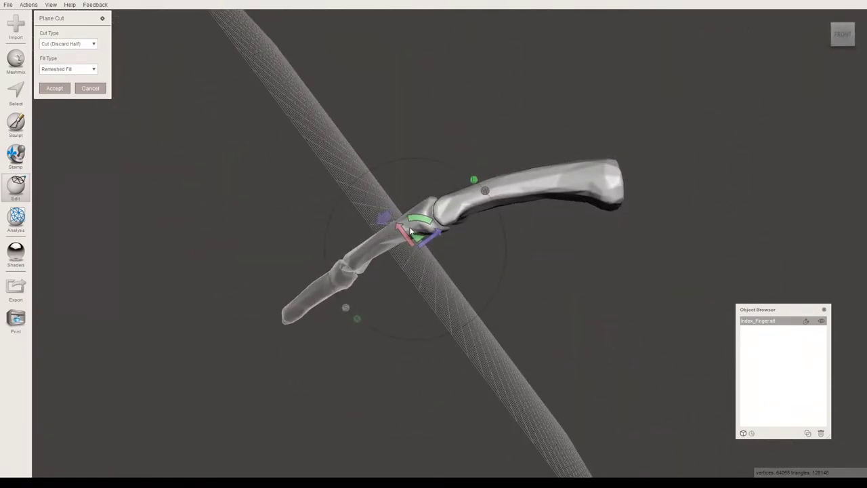
scroll(417, 228, up, 2)
middle_drag(451, 255, 498, 295)
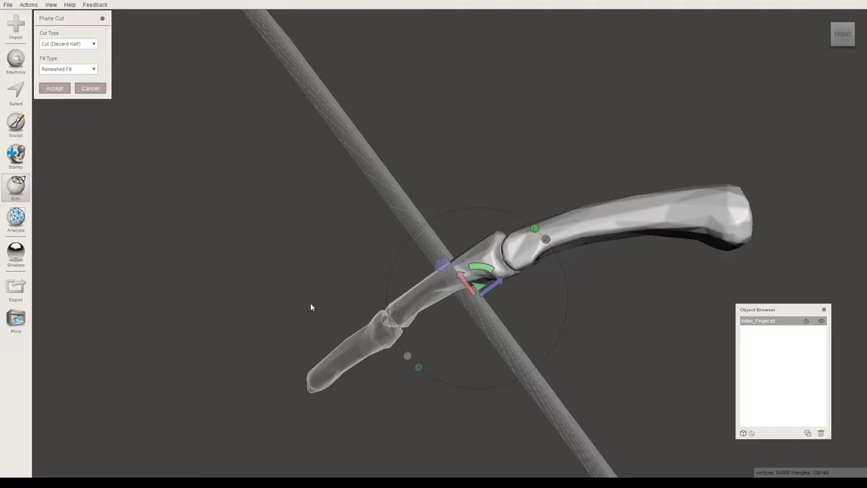
middle_drag(487, 363, 469, 320)
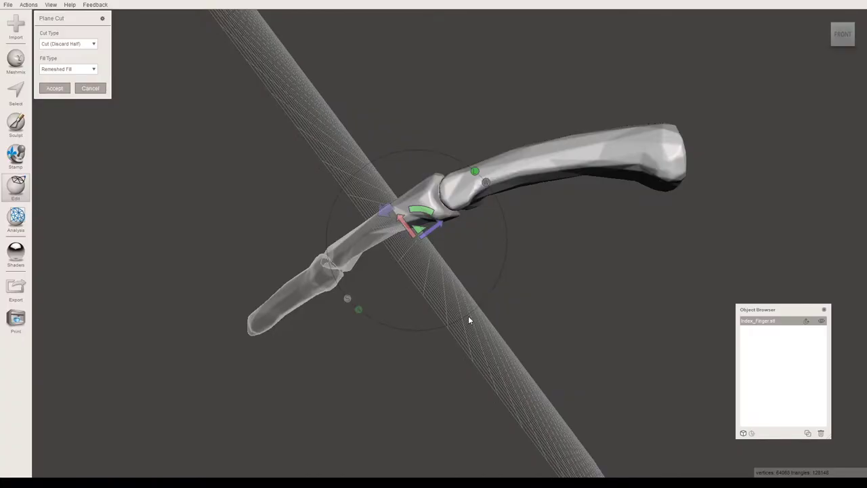
right_drag(497, 272, 476, 292)
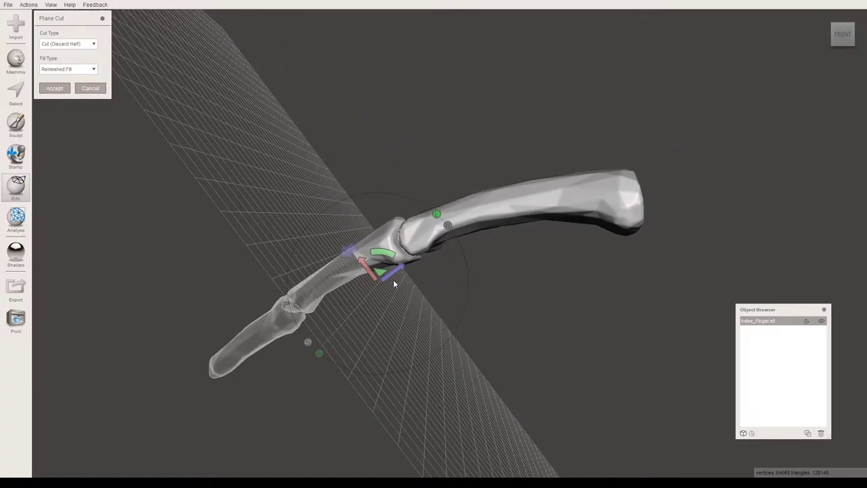
Slide the cut plane along the finger until it sits at the knuckle joint.
drag(392, 275, 440, 247)
right_drag(357, 306, 416, 310)
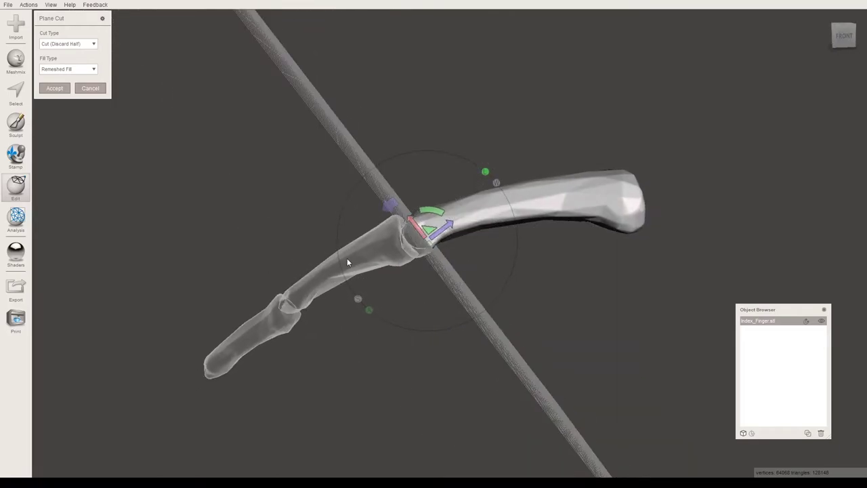
right_drag(346, 262, 387, 247)
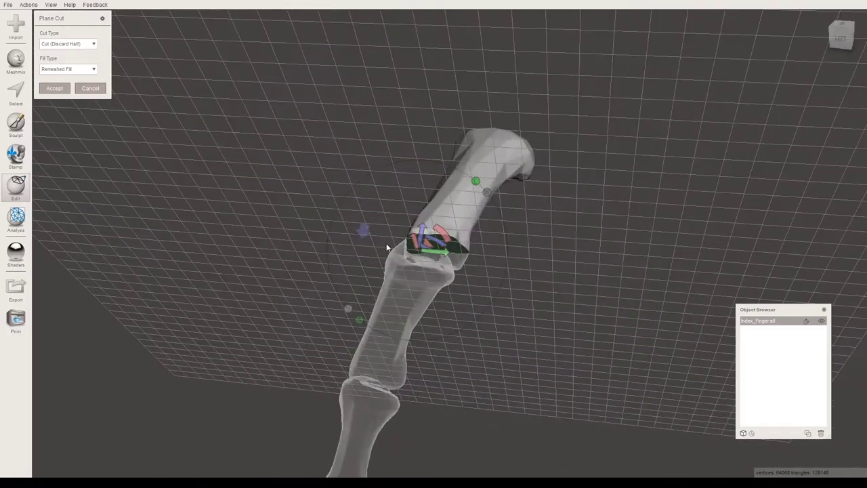
right_drag(616, 240, 494, 219)
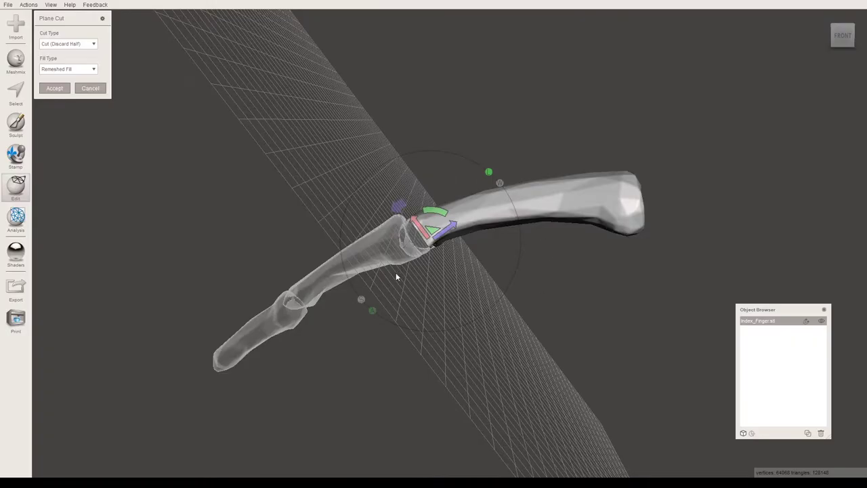
drag(447, 228, 402, 251)
right_drag(402, 250, 426, 300)
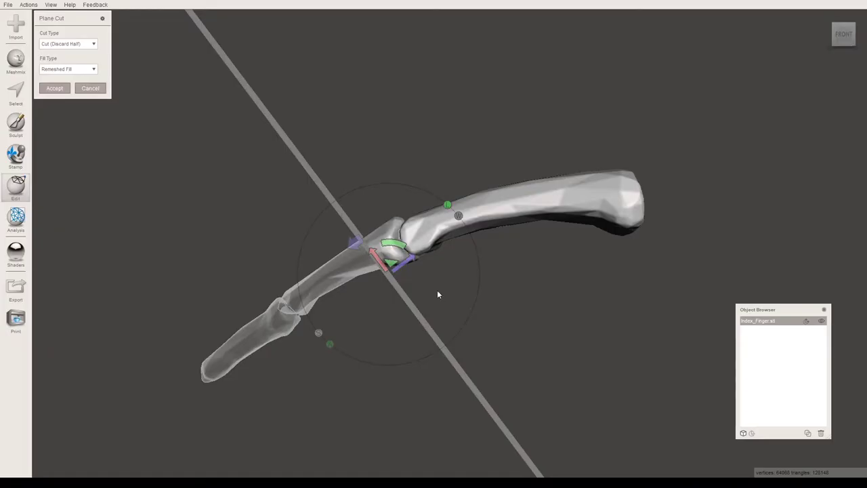
Flip which side of the cut plane is kept and list the available cut types.
click(352, 240)
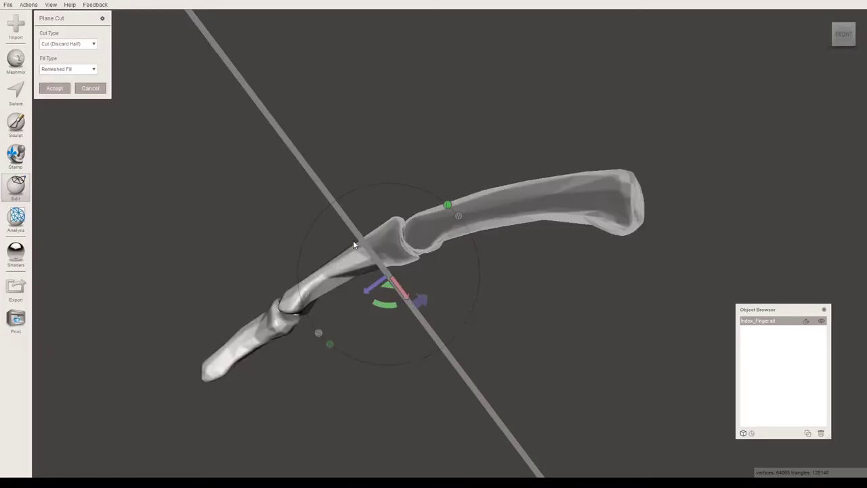
mouse_move(303, 354)
right_down()
mouse_move(317, 351)
mouse_move(311, 357)
right_up()
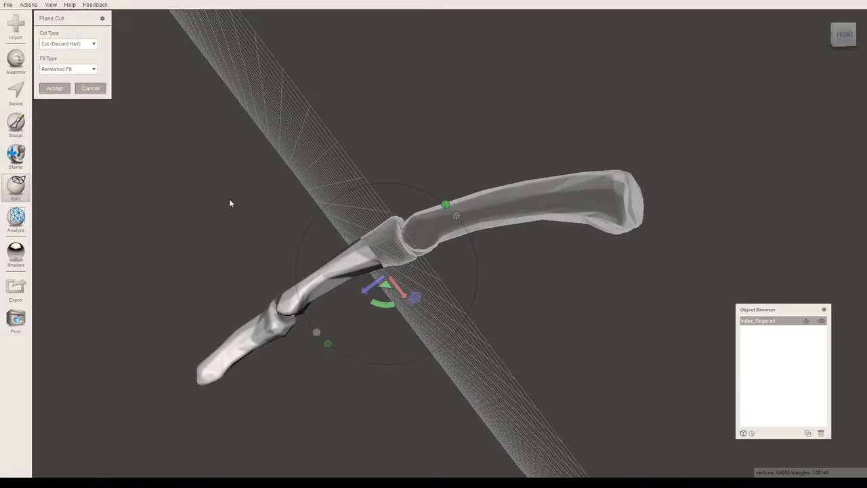
click(82, 44)
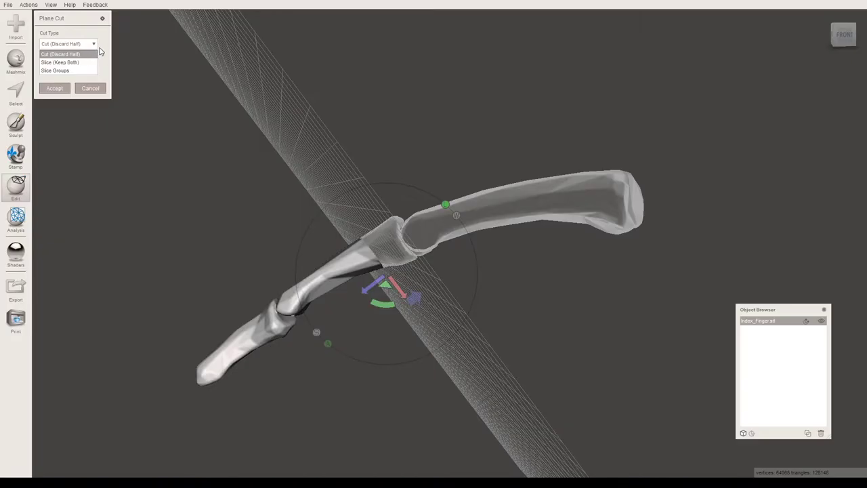
Keep Cut (Discard Half) with Remeshed Fill and check the plane's position at the knuckle.
click(100, 52)
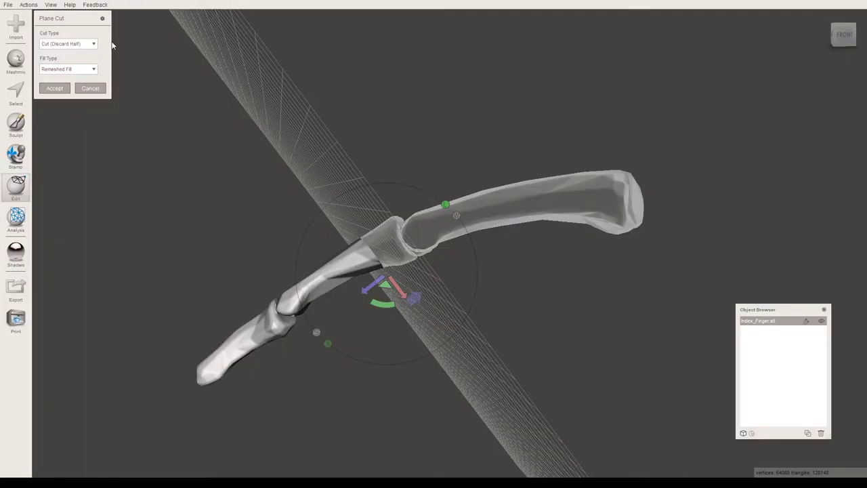
click(91, 70)
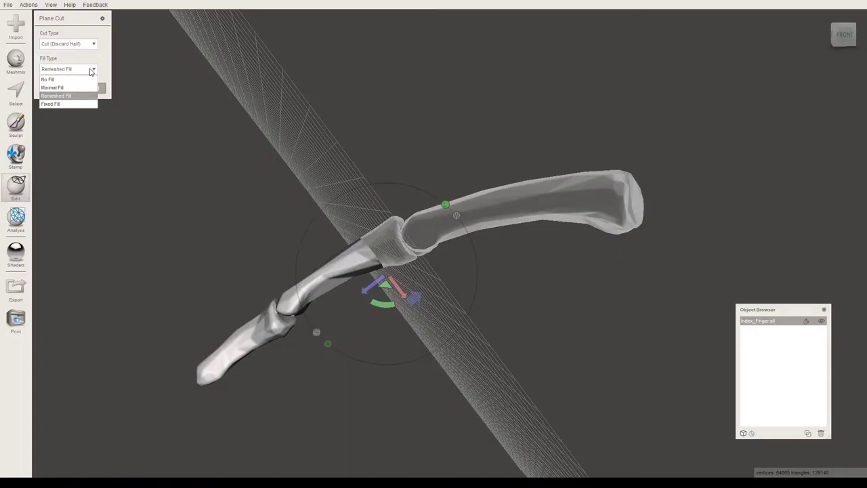
click(91, 71)
right_drag(490, 112, 496, 252)
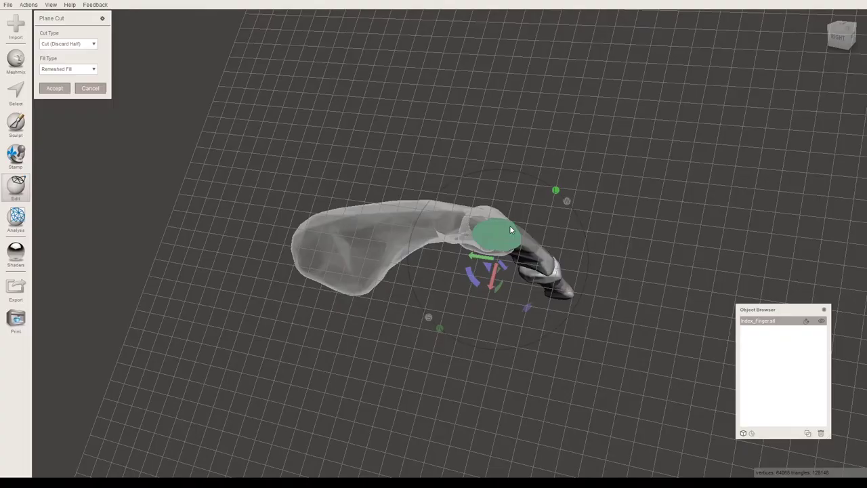
scroll(505, 237, up, 5)
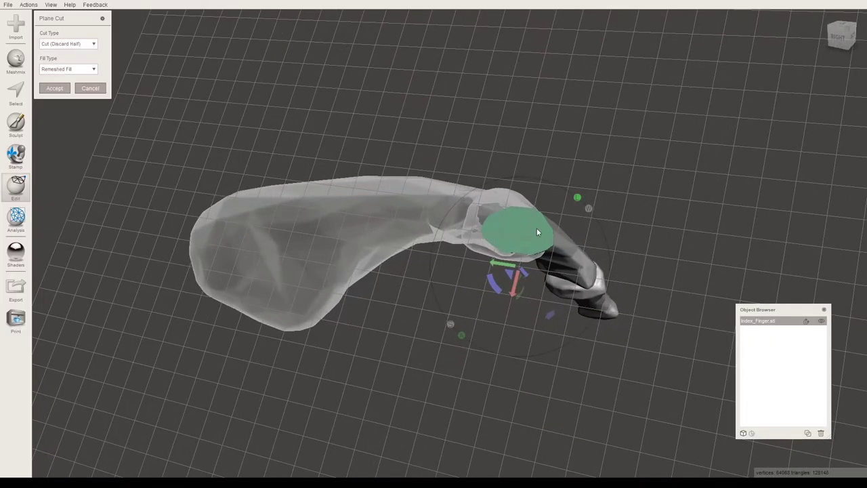
right_drag(528, 228, 499, 224)
scroll(500, 224, down, 3)
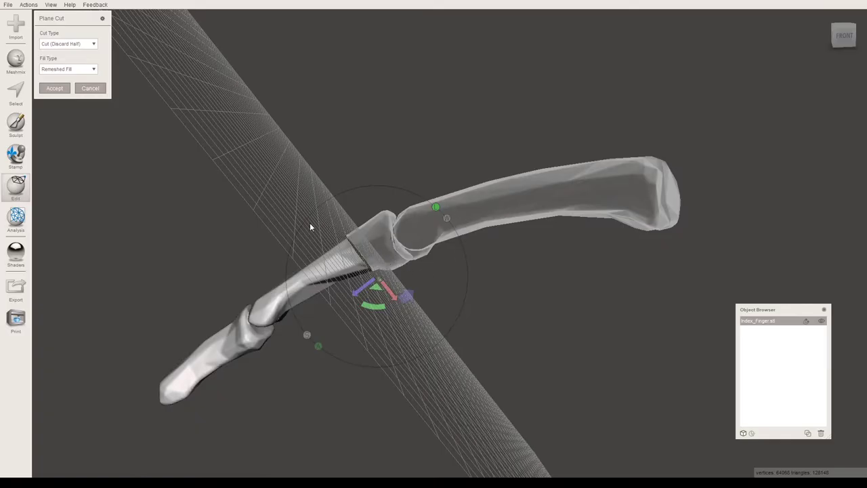
Apply the cut, discarding the long bone, and inspect the filled cut face.
click(54, 88)
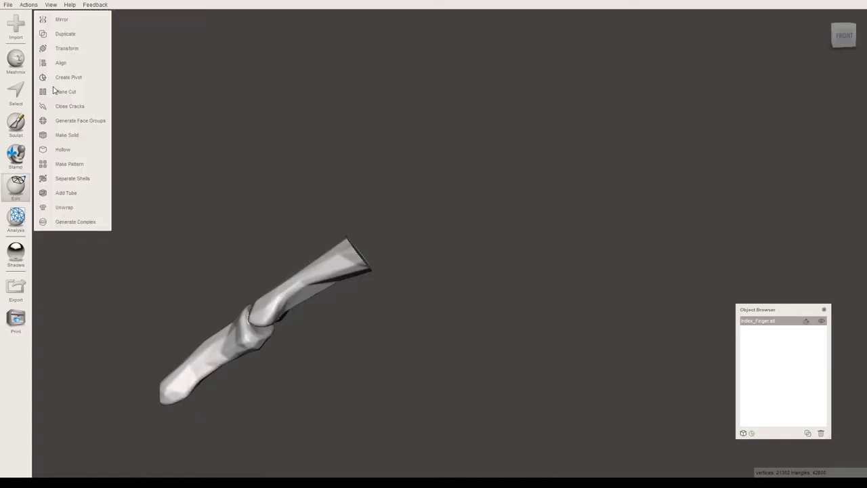
right_drag(376, 147, 352, 215)
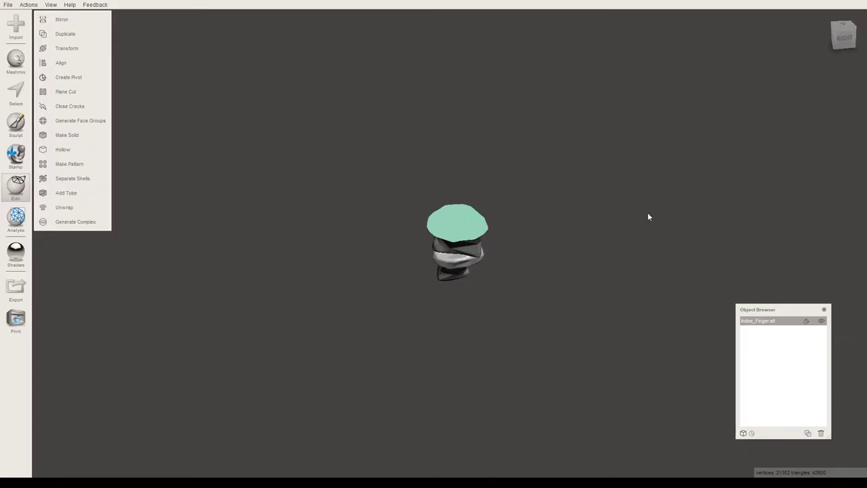
right_drag(648, 217, 500, 217)
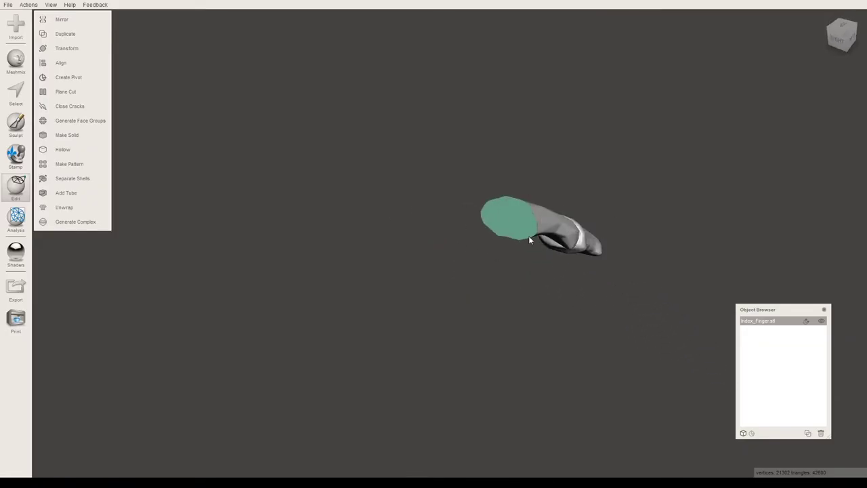
right_drag(438, 237, 473, 223)
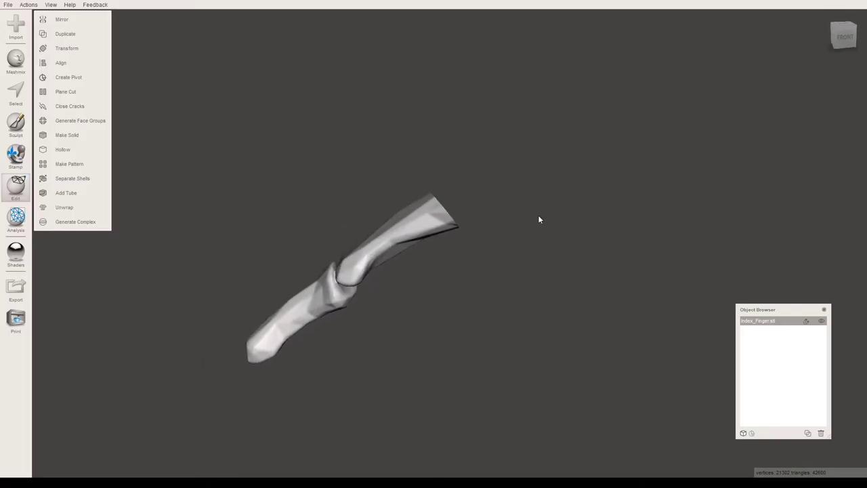
middle_drag(539, 219, 542, 217)
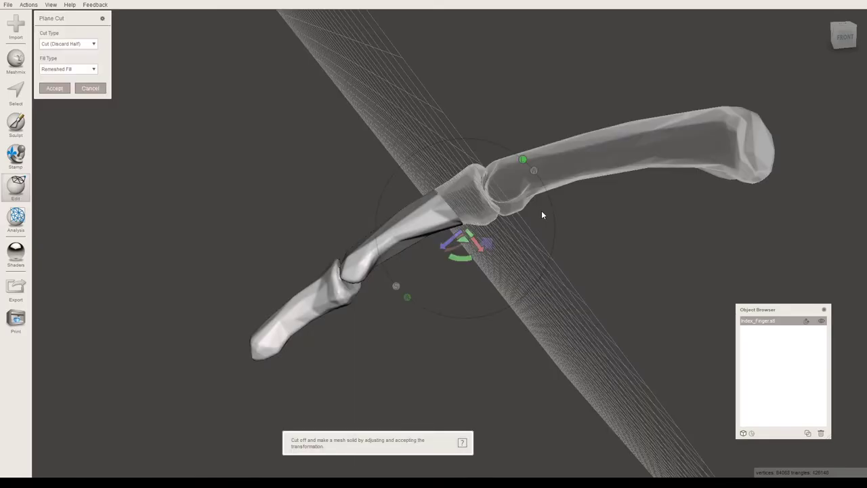
Change the Plane Cut type to Slice (Keep Both), leaving Remeshed Fill.
scroll(541, 214, down, 2)
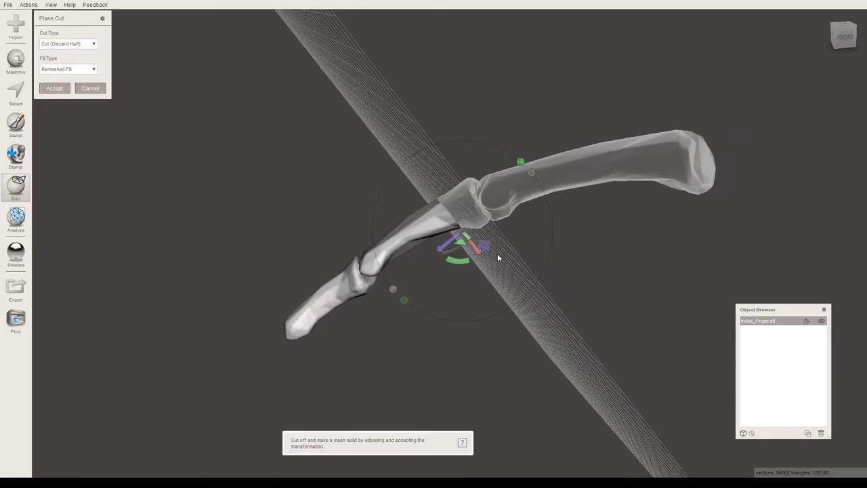
mouse_move(497, 253)
right_down()
mouse_move(511, 254)
mouse_move(505, 258)
right_up()
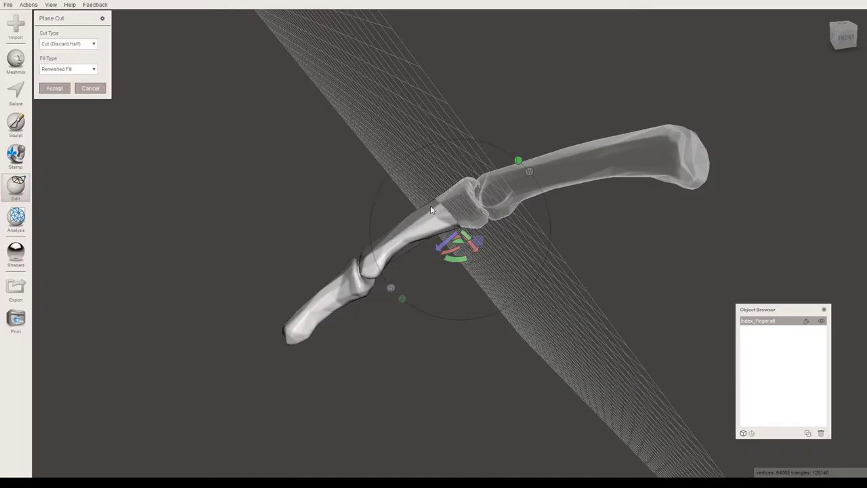
click(82, 44)
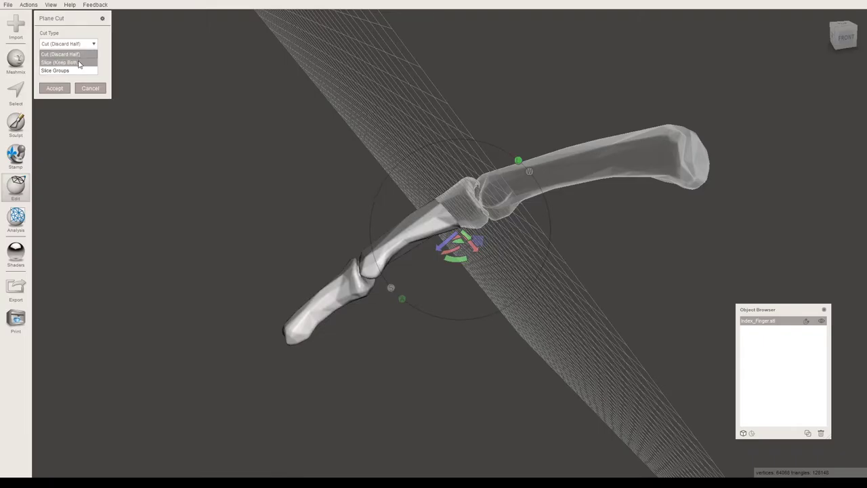
click(79, 62)
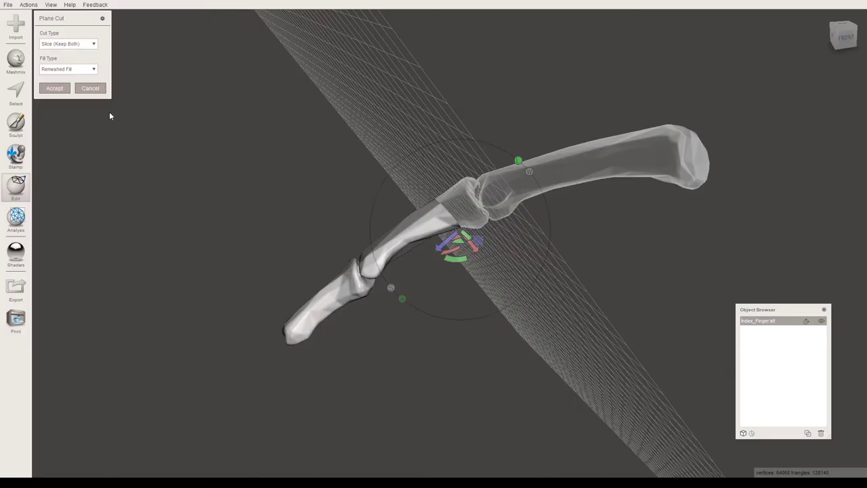
Accept the slice and run Separate Shells to get Index_Finger.stl shells 1–3.
click(50, 88)
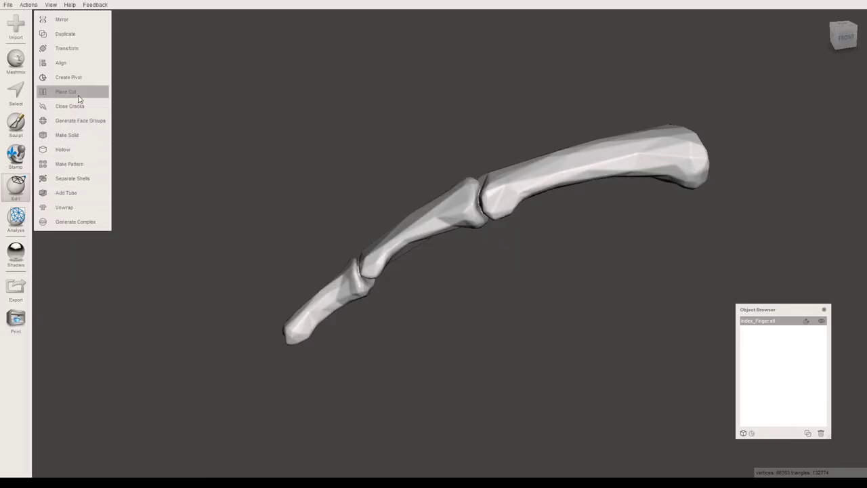
click(79, 180)
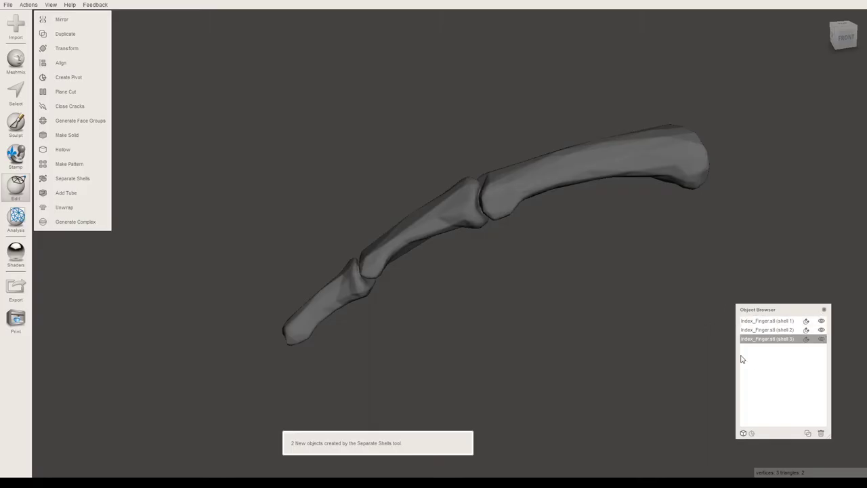
click(778, 321)
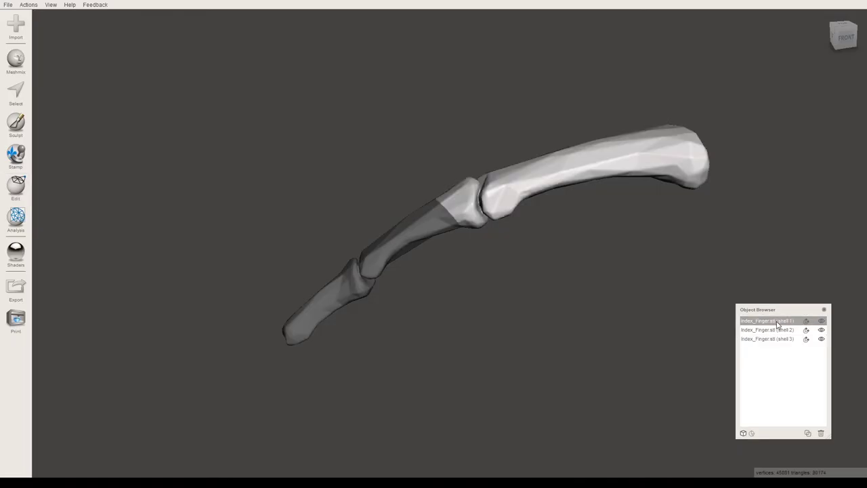
right_drag(516, 300, 610, 314)
right_drag(393, 327, 440, 245)
click(766, 330)
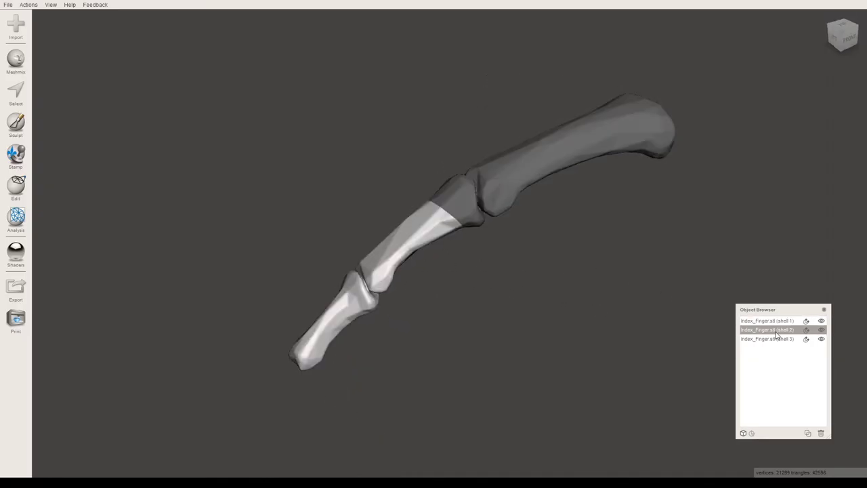
click(778, 339)
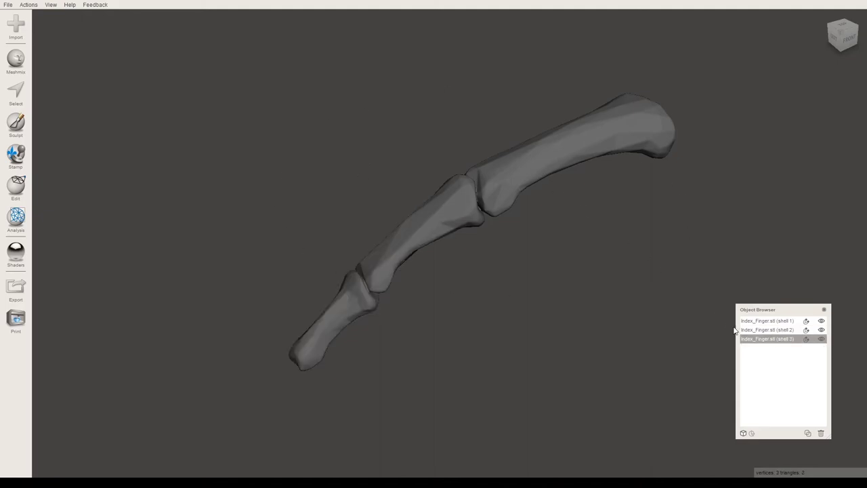
click(821, 330)
click(763, 321)
right_drag(515, 230, 592, 193)
right_drag(358, 174, 512, 258)
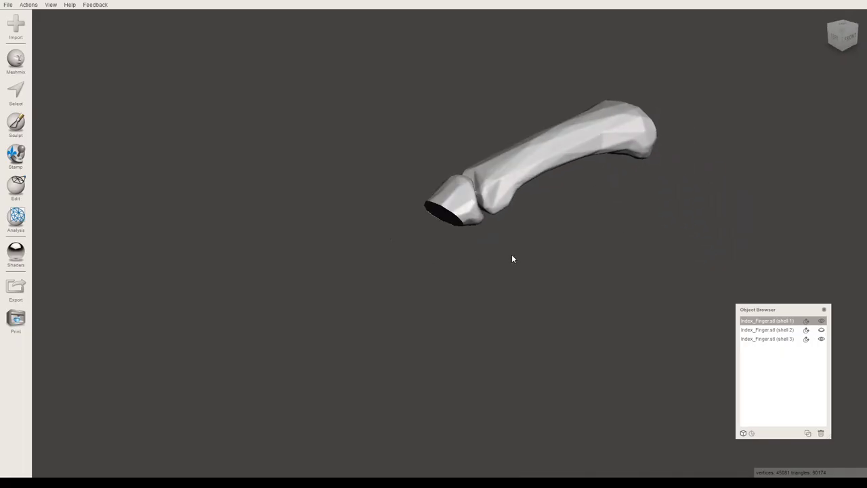
click(820, 329)
click(786, 330)
click(821, 320)
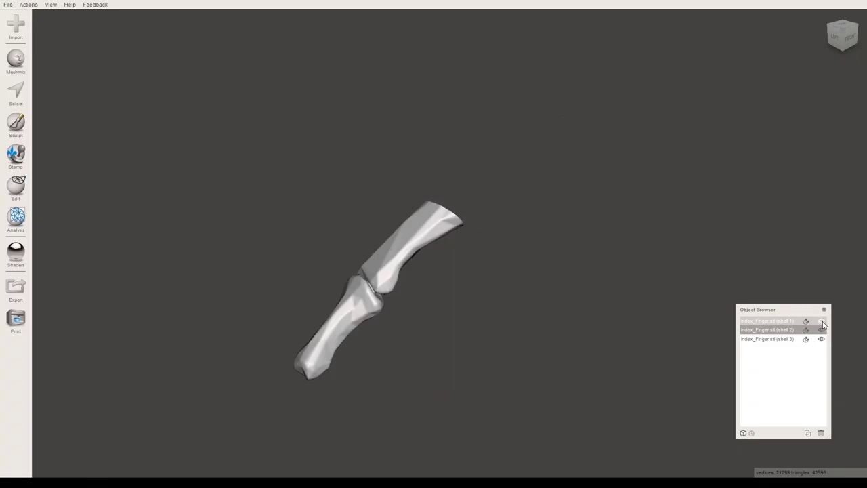
right_drag(552, 234, 490, 252)
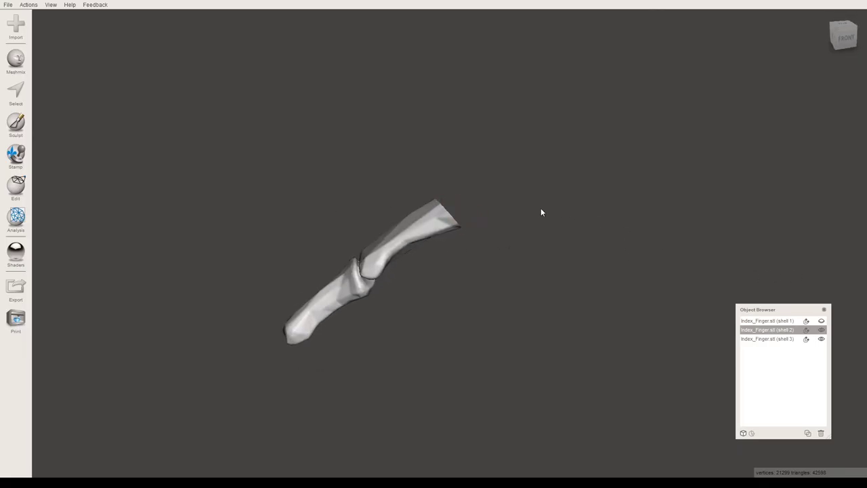
click(820, 321)
right_drag(396, 226, 464, 256)
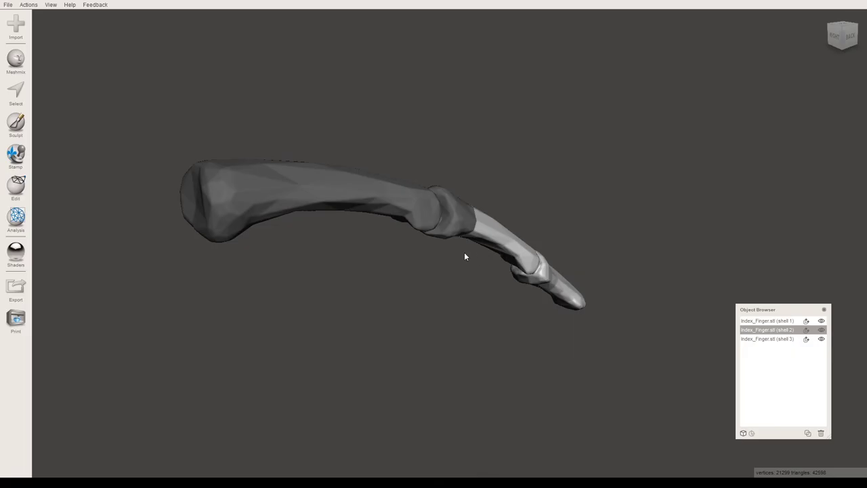
right_drag(243, 247, 487, 235)
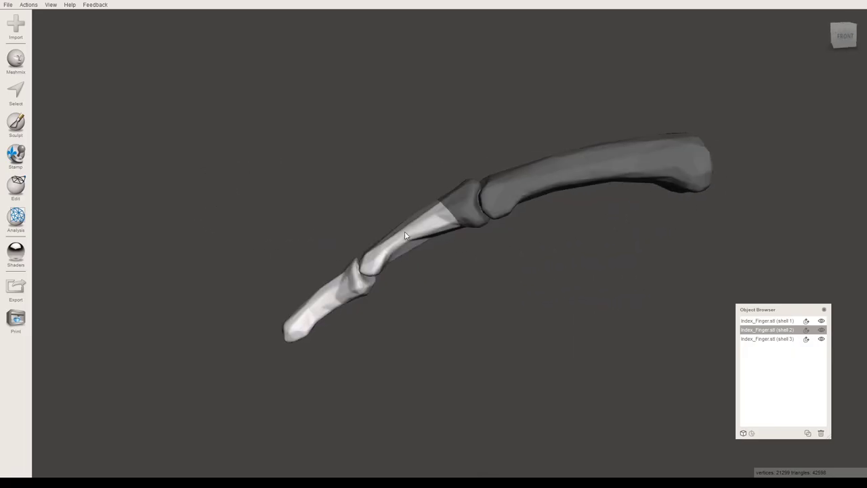
right_drag(404, 231, 447, 248)
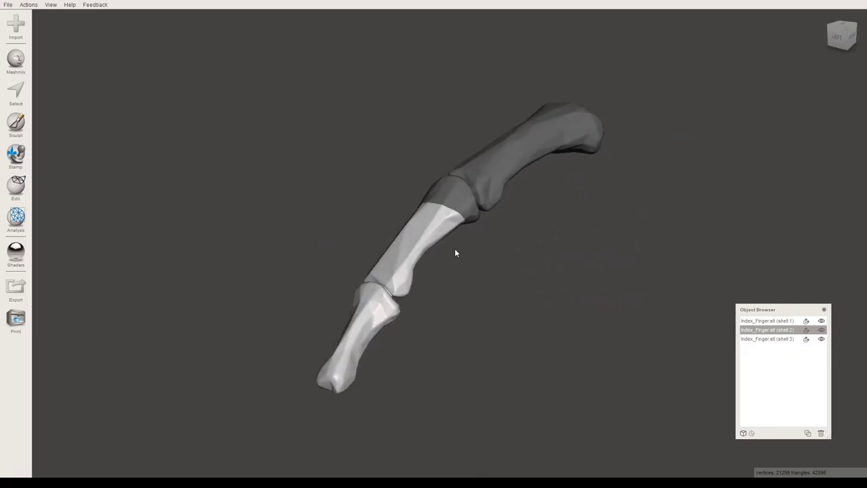